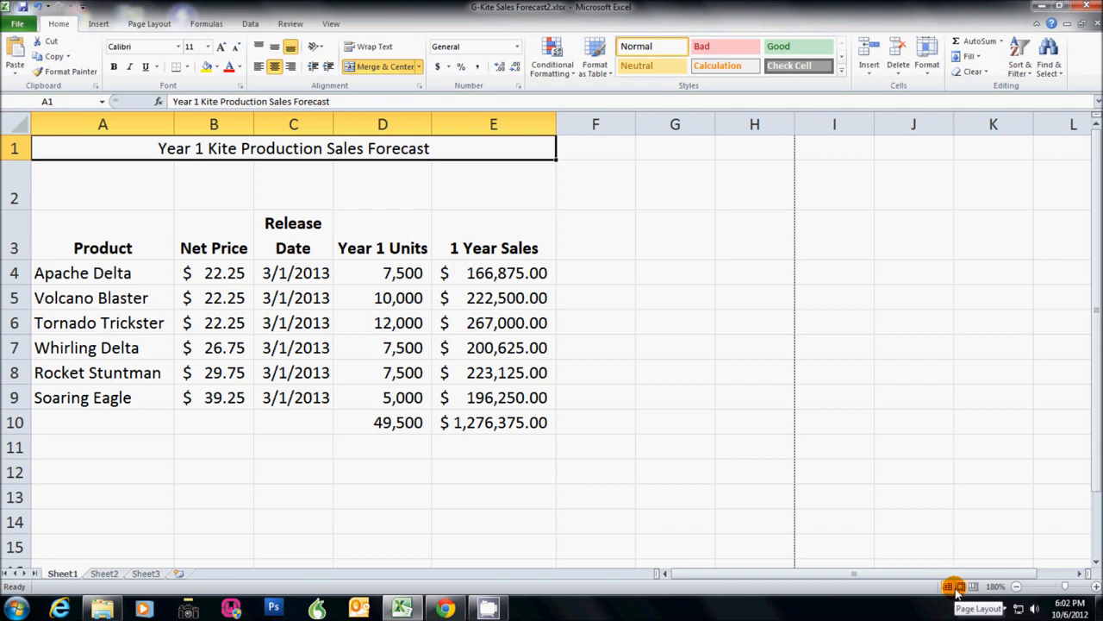
# - Switch the sheet to Page Layout view and enter the person's full name in the right section of the header
pyautogui.click(962, 586)
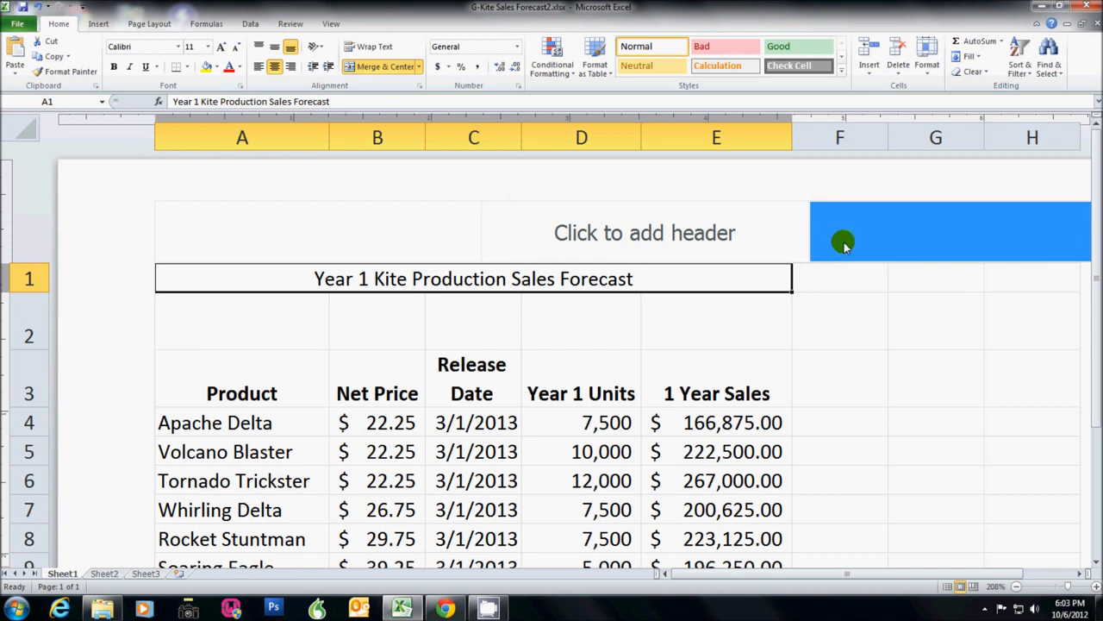
pyautogui.click(682, 233)
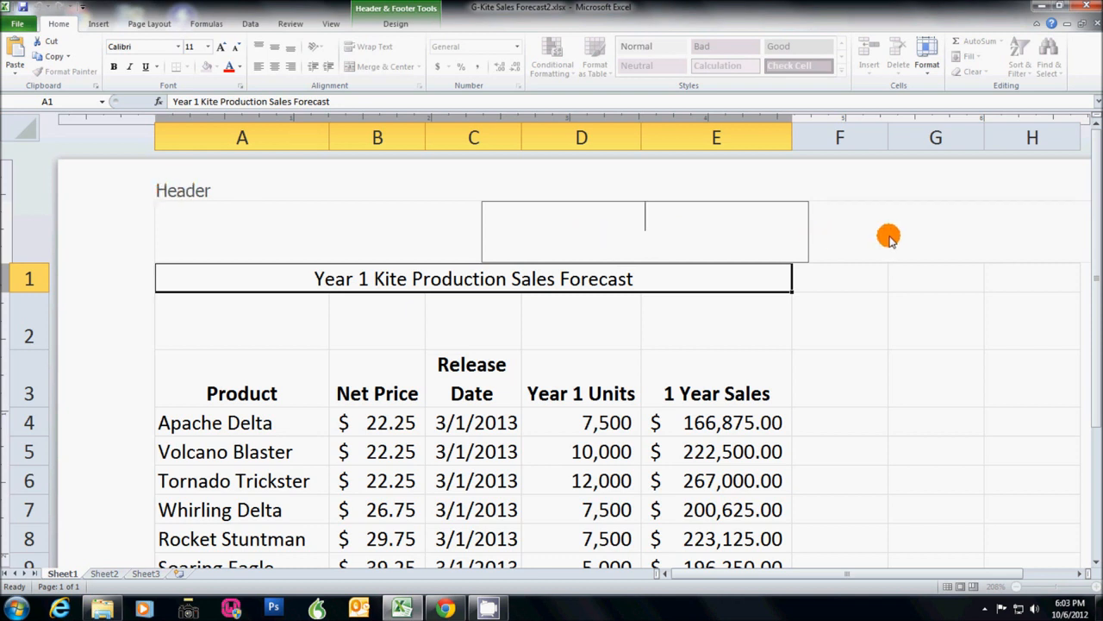
pyautogui.click(800, 575)
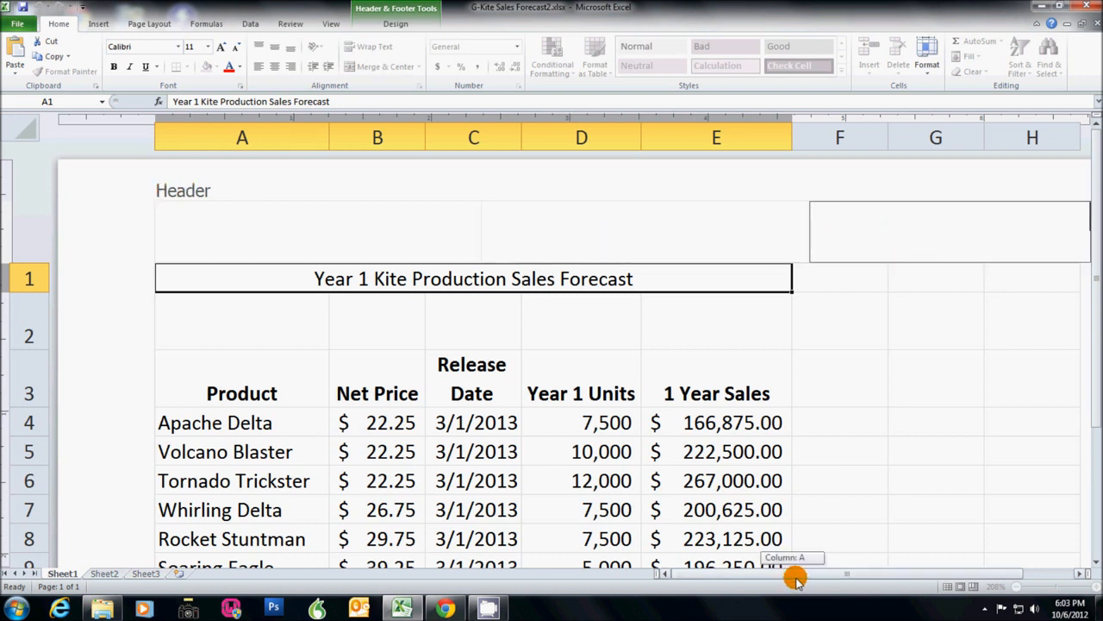
pyautogui.click(924, 221)
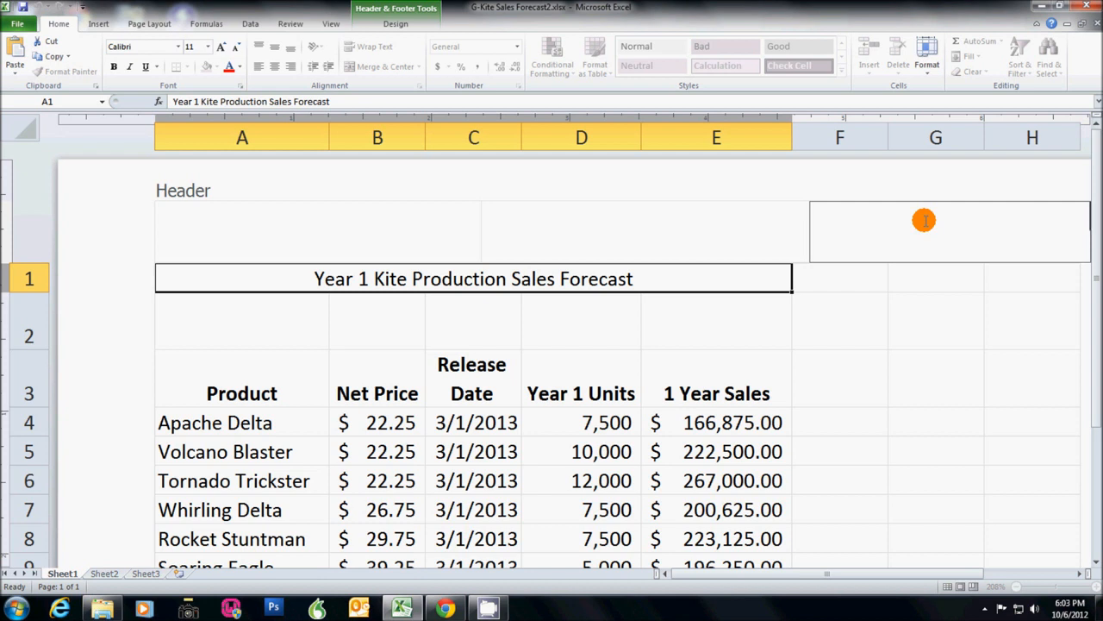
pyautogui.write('John Smith')
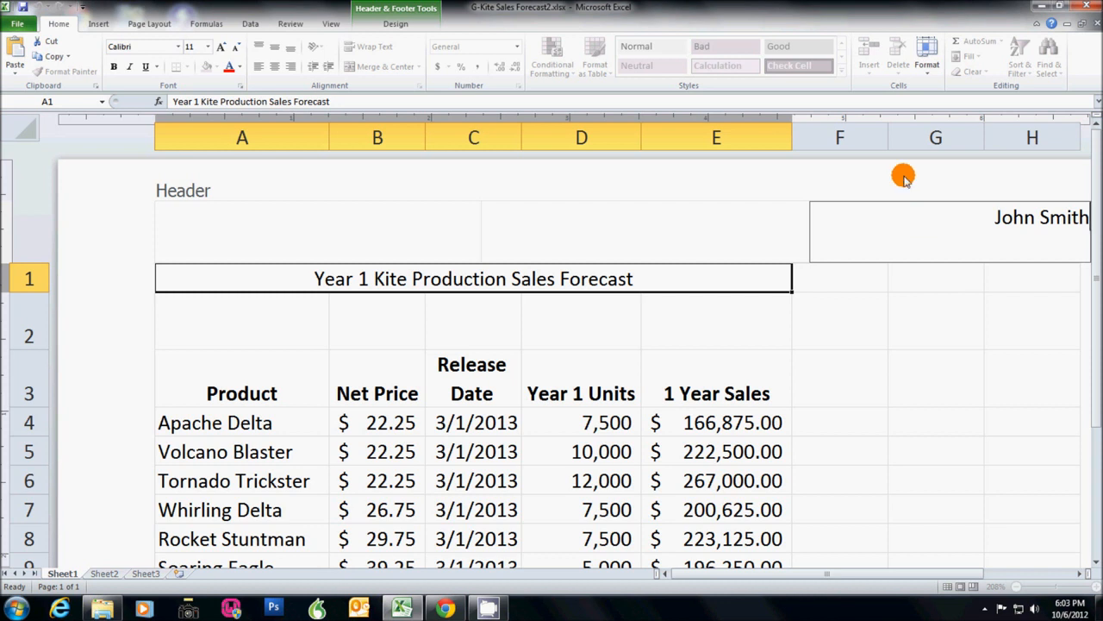
# - Go to the page footer and insert the current date field in its left section
pyautogui.click(397, 24)
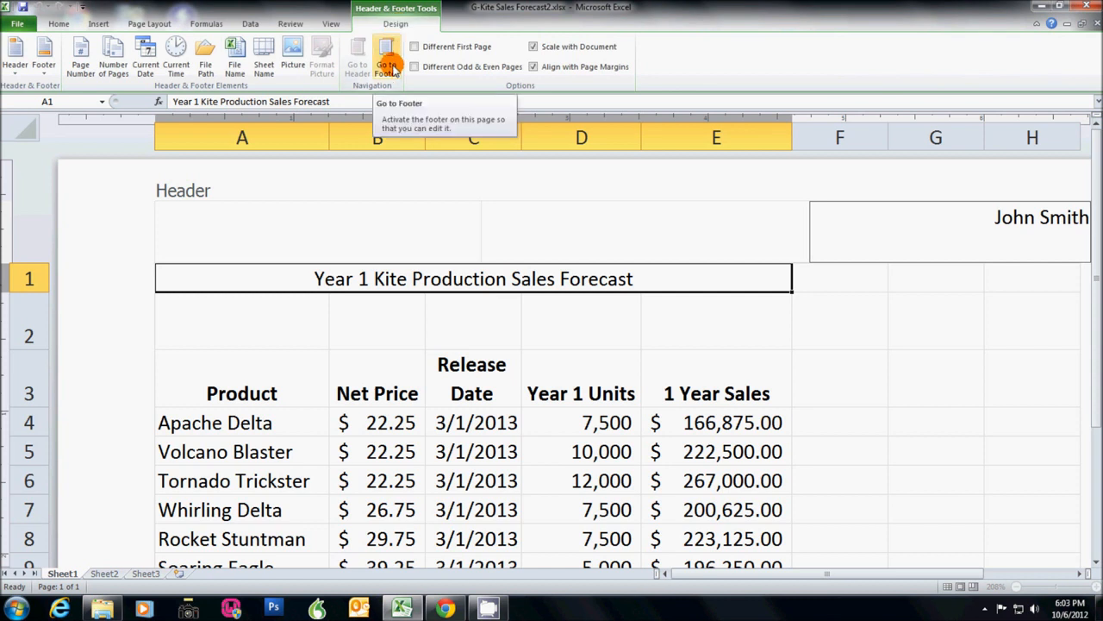
pyautogui.click(390, 67)
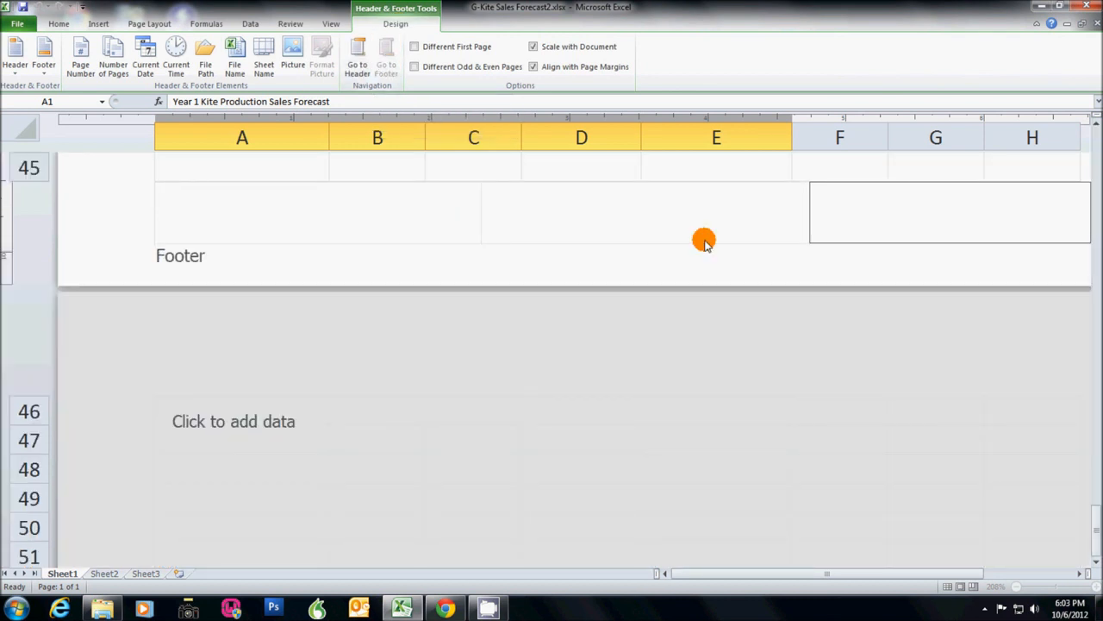
pyautogui.click(899, 216)
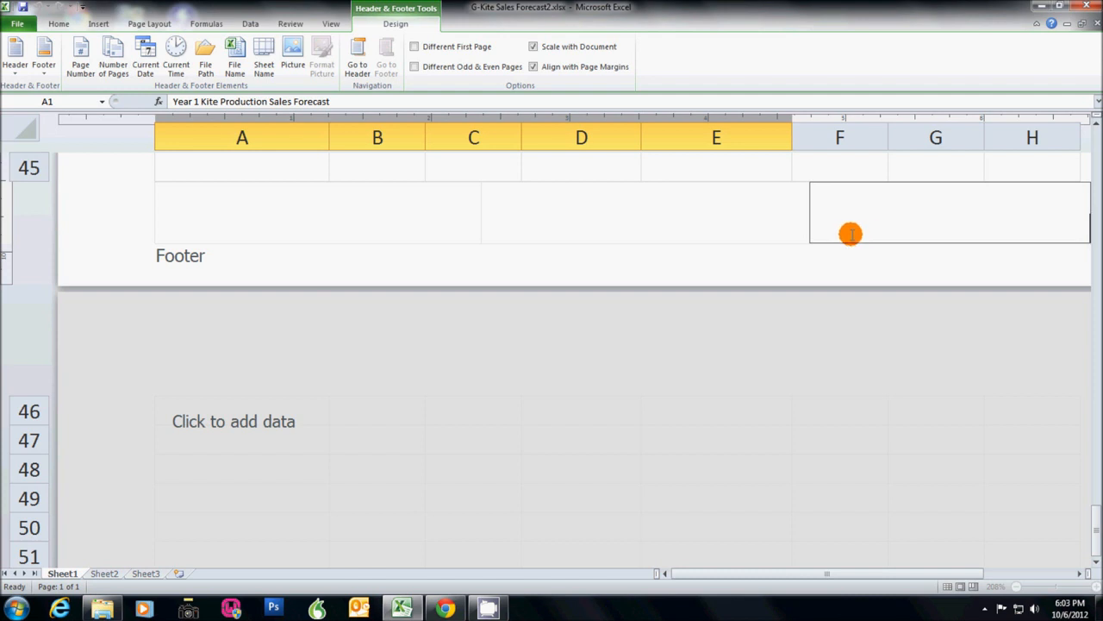
pyautogui.click(262, 233)
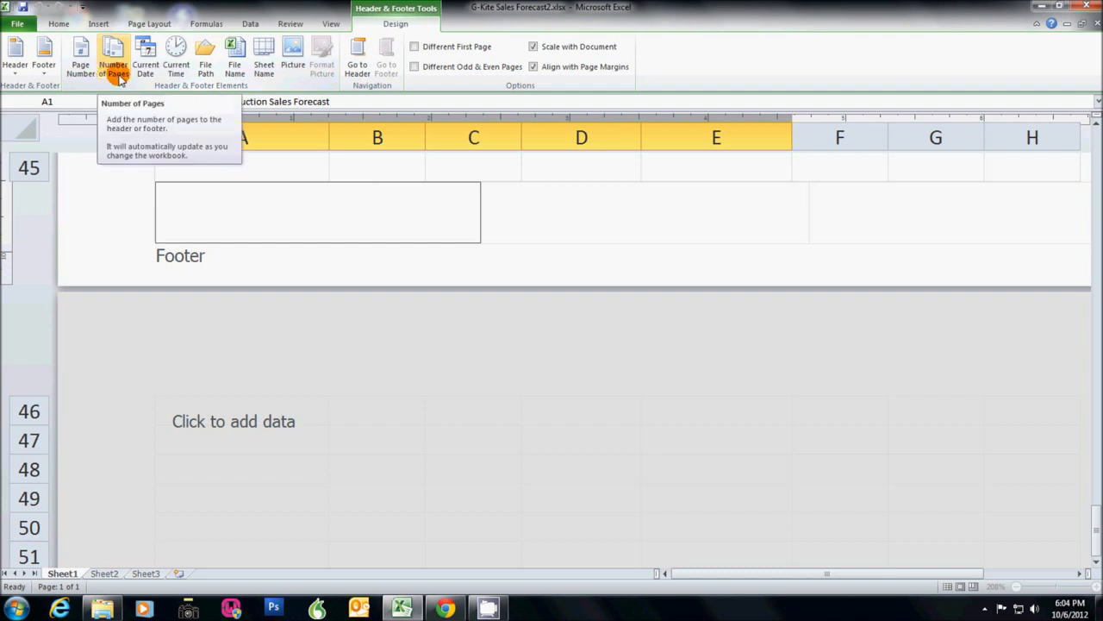
pyautogui.click(145, 68)
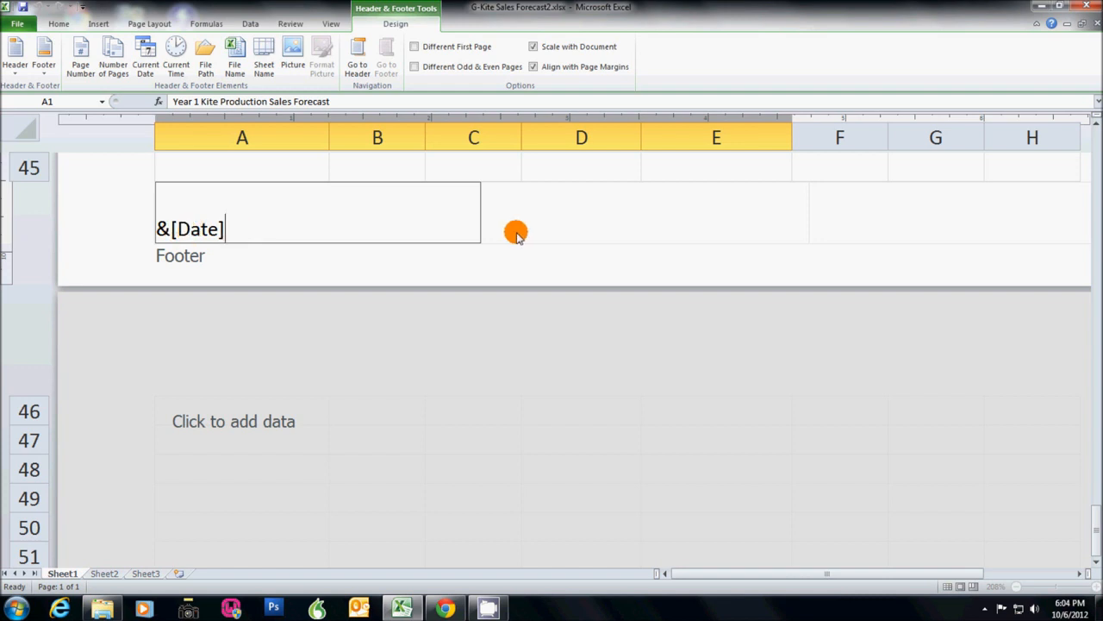
# - Insert the file name field in the right section of the footer and check how it displays
pyautogui.click(587, 227)
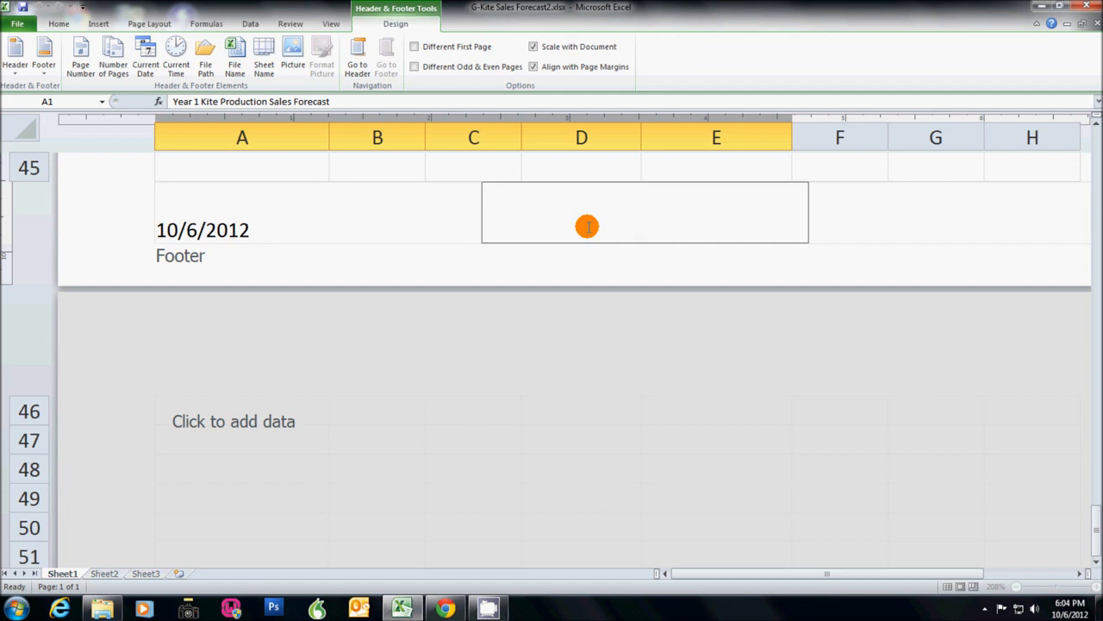
pyautogui.click(916, 227)
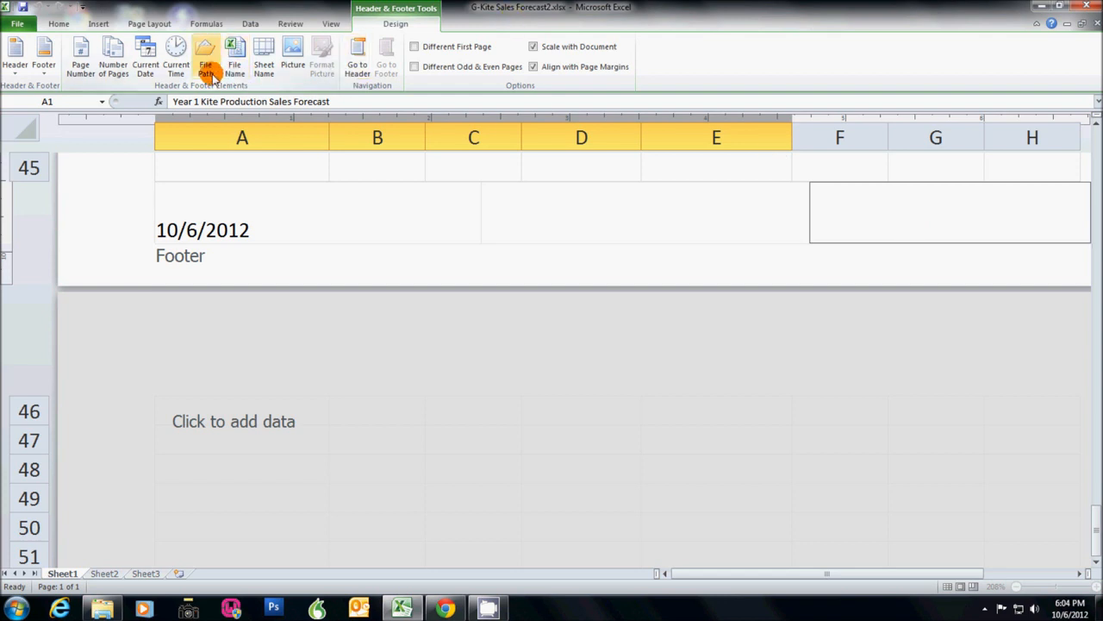
pyautogui.click(237, 78)
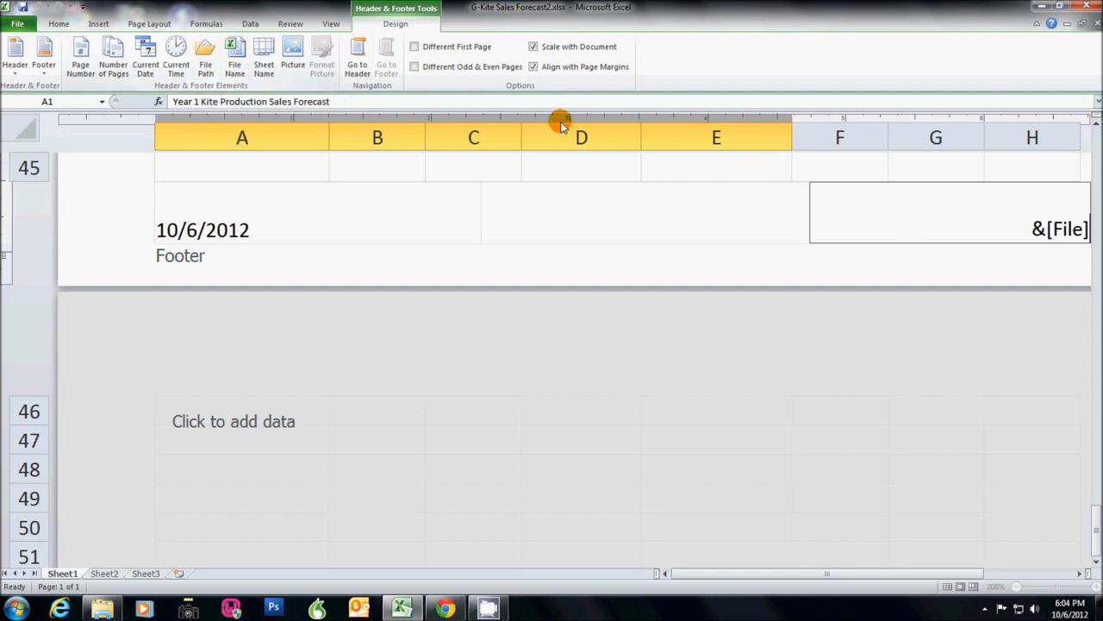
pyautogui.click(694, 229)
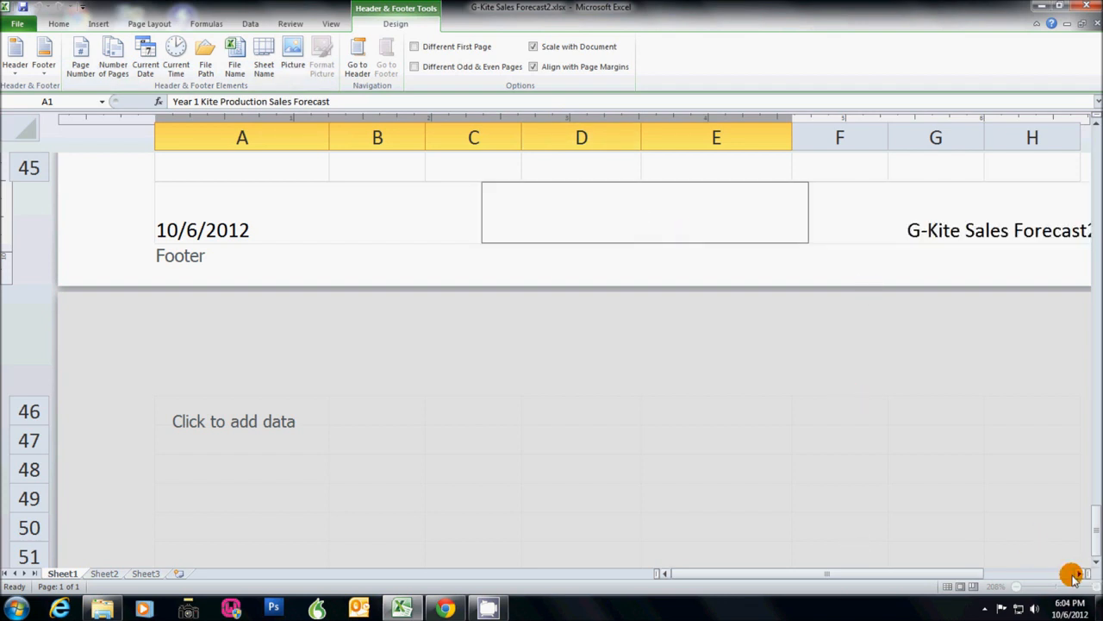
pyautogui.moveTo(957, 574); pyautogui.dragTo(1013, 579)
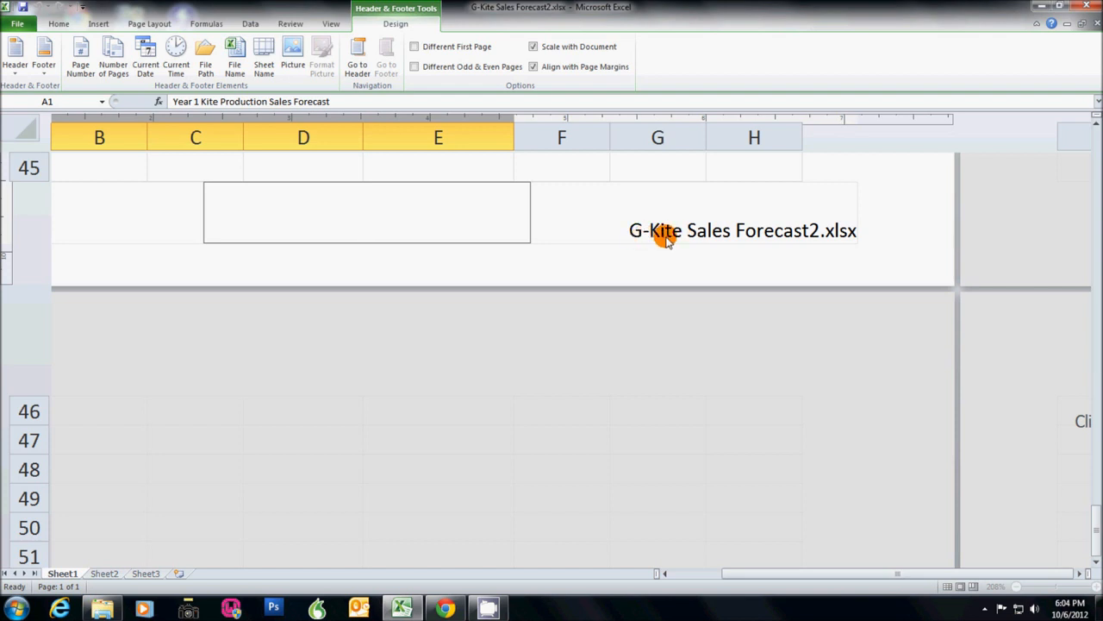
pyautogui.click(813, 239)
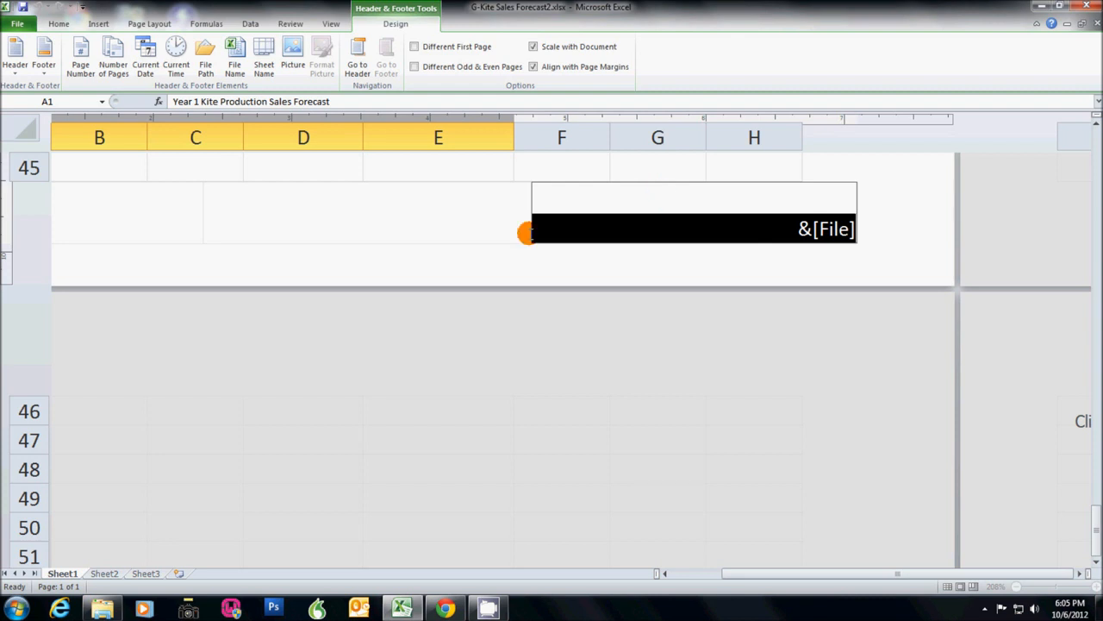
pyautogui.click(443, 230)
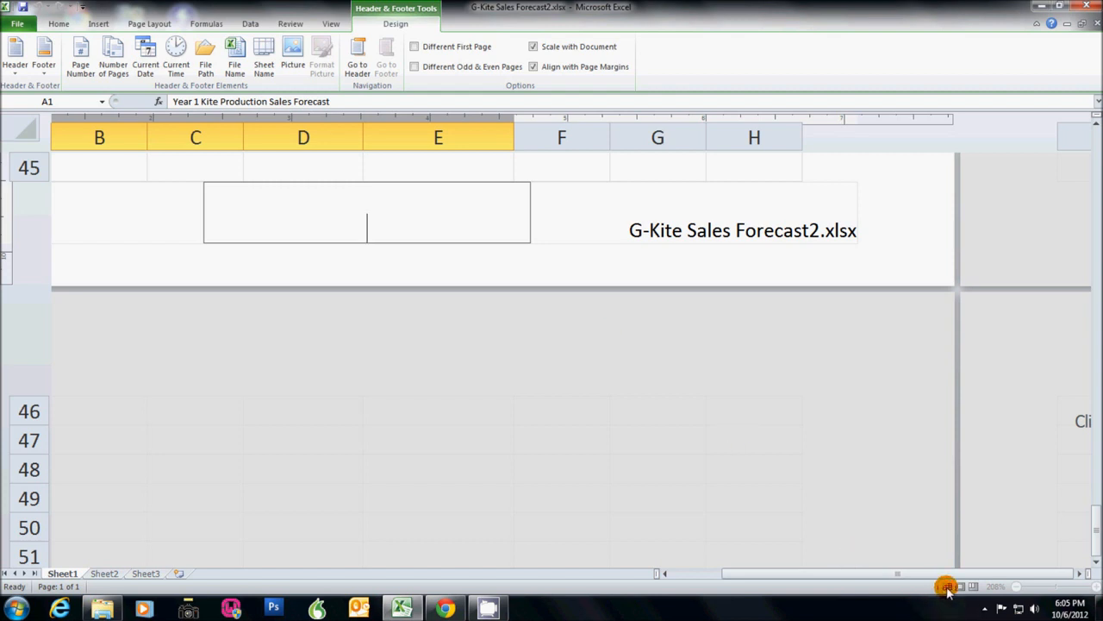
# - Leave footer editing, return the sheet to Normal view and make A1 the active cell
pyautogui.click(701, 266)
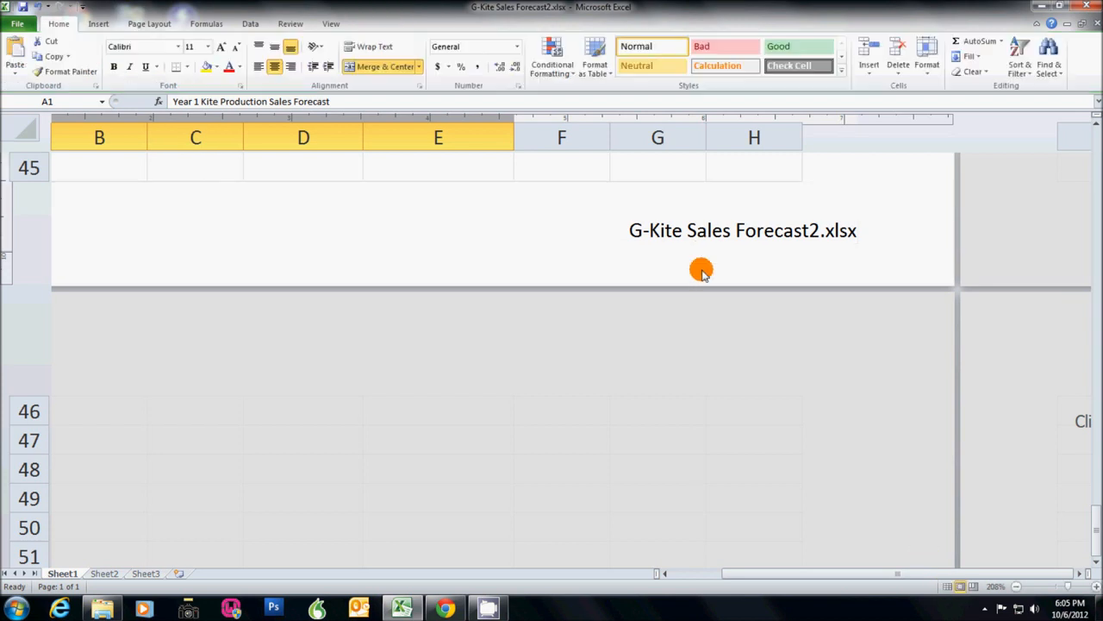
pyautogui.click(492, 214)
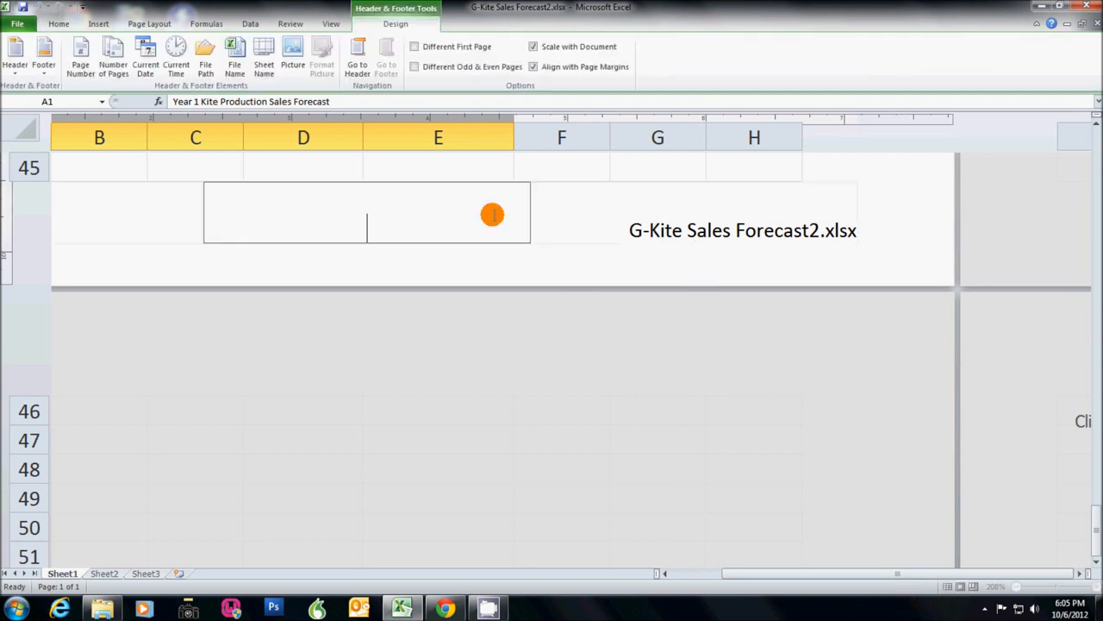
pyautogui.click(504, 257)
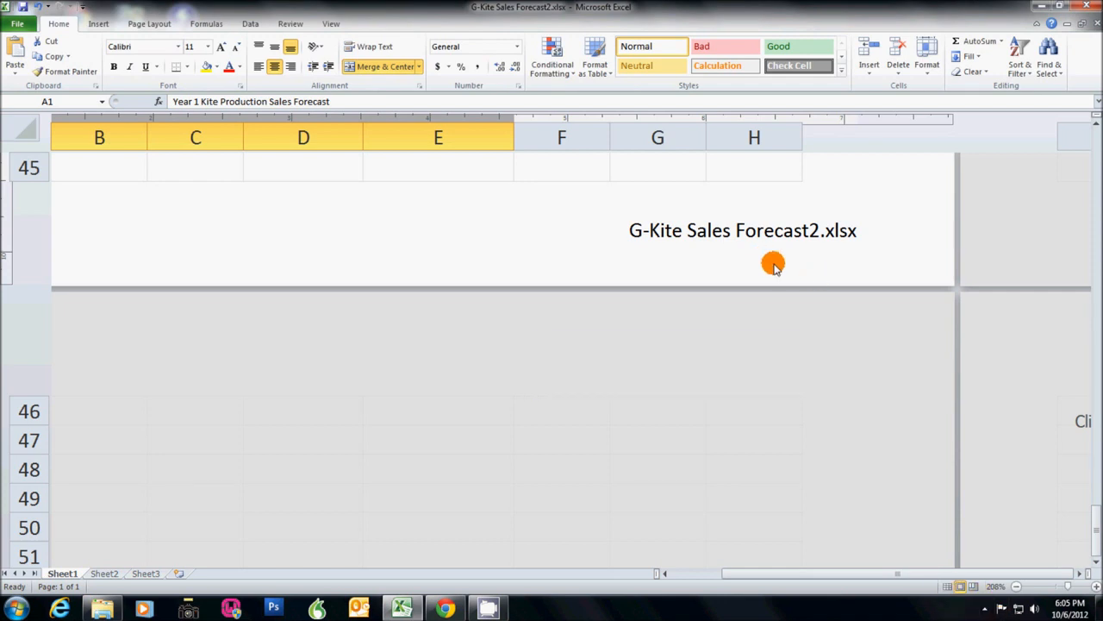
pyautogui.click(946, 586)
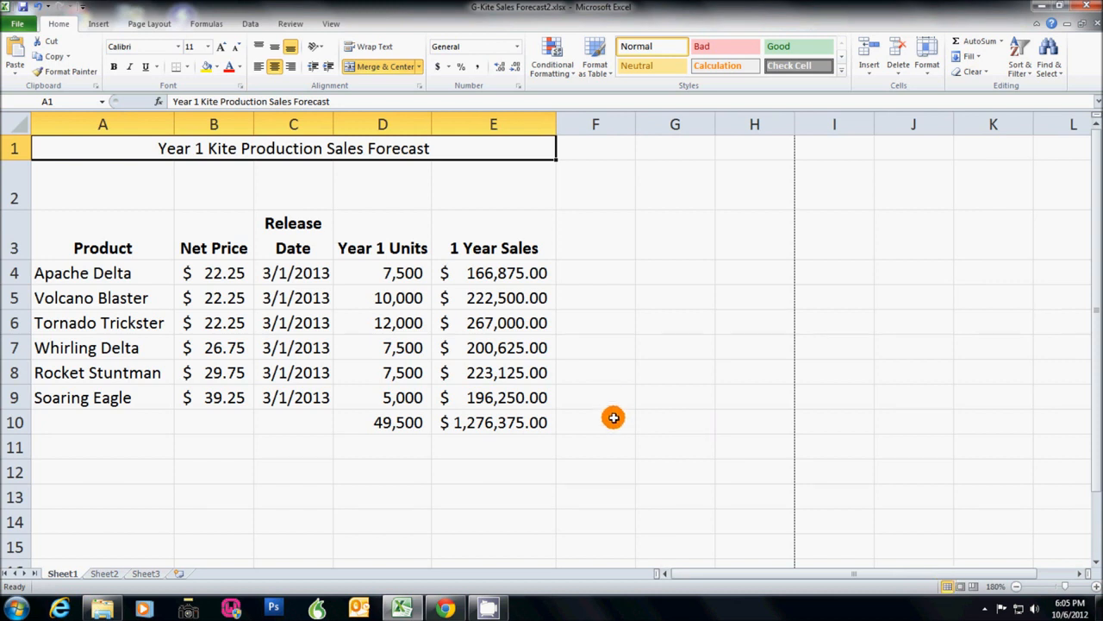
pyautogui.click(641, 486)
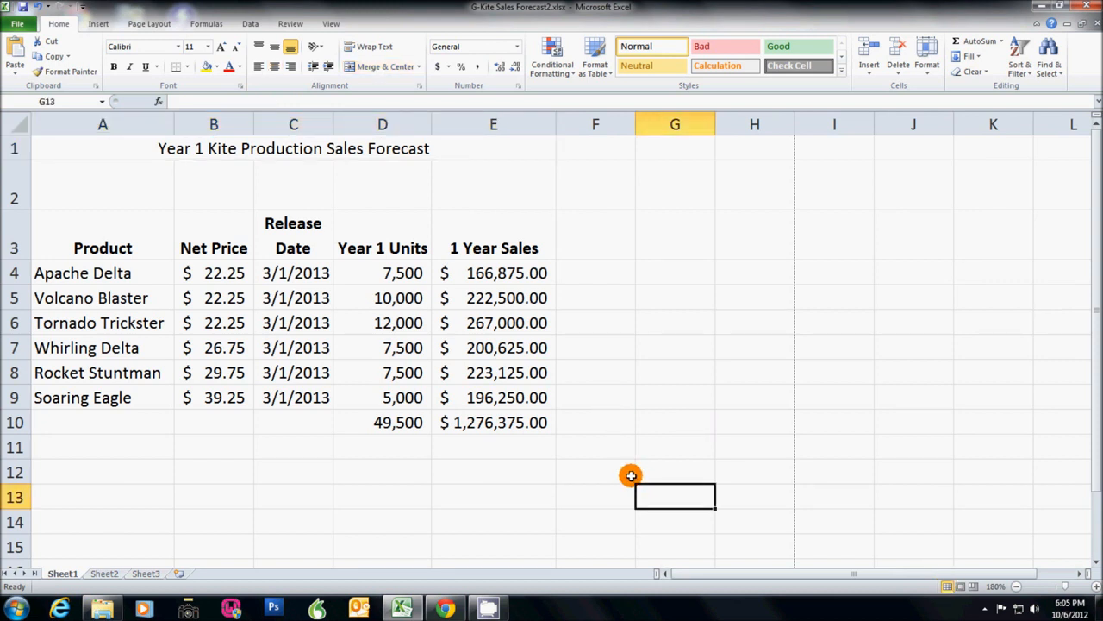
pyautogui.hotkey('ctrl', 'Home')
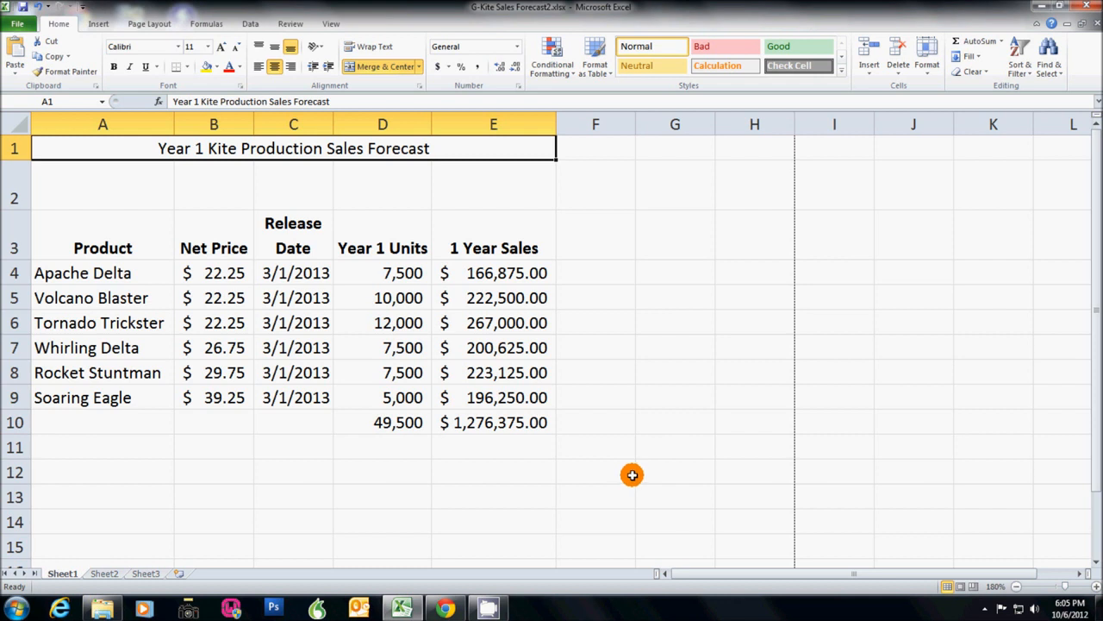
# - Apply the Concourse theme to the workbook, undoing and redoing it to compare the two looks
pyautogui.click(145, 24)
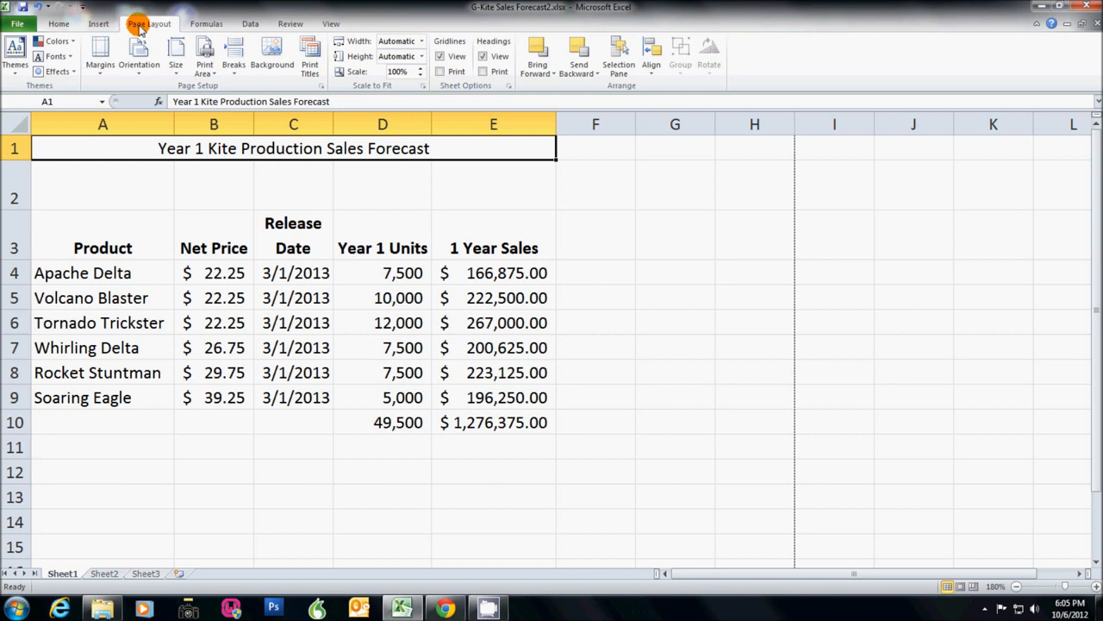
pyautogui.click(13, 69)
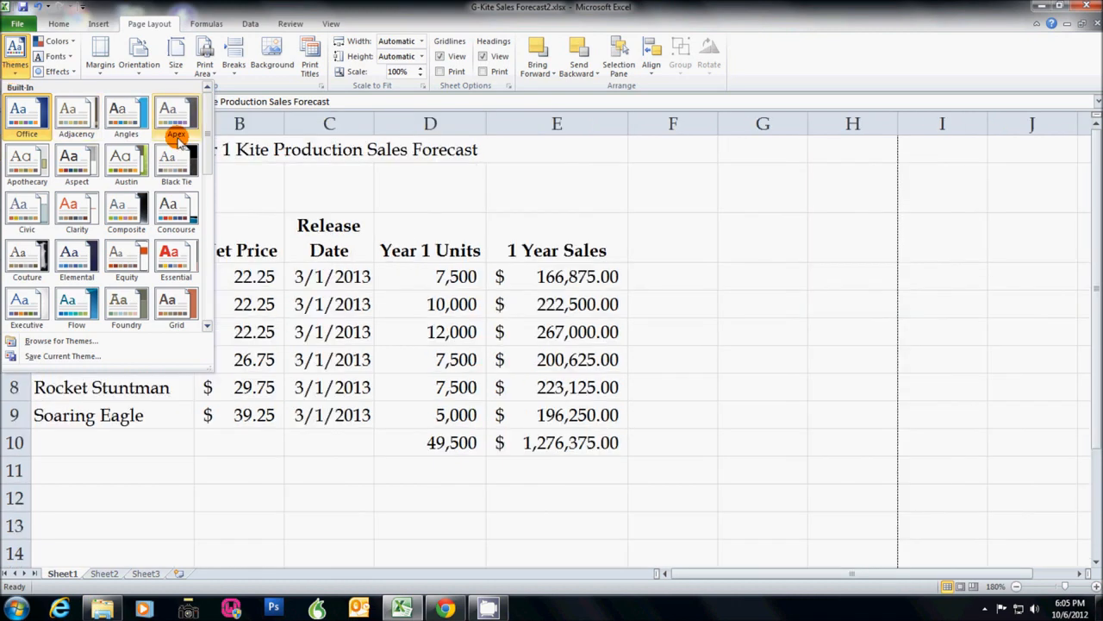
pyautogui.scroll(-1, 209, 136)
pyautogui.moveTo(210, 136); pyautogui.dragTo(209, 149)
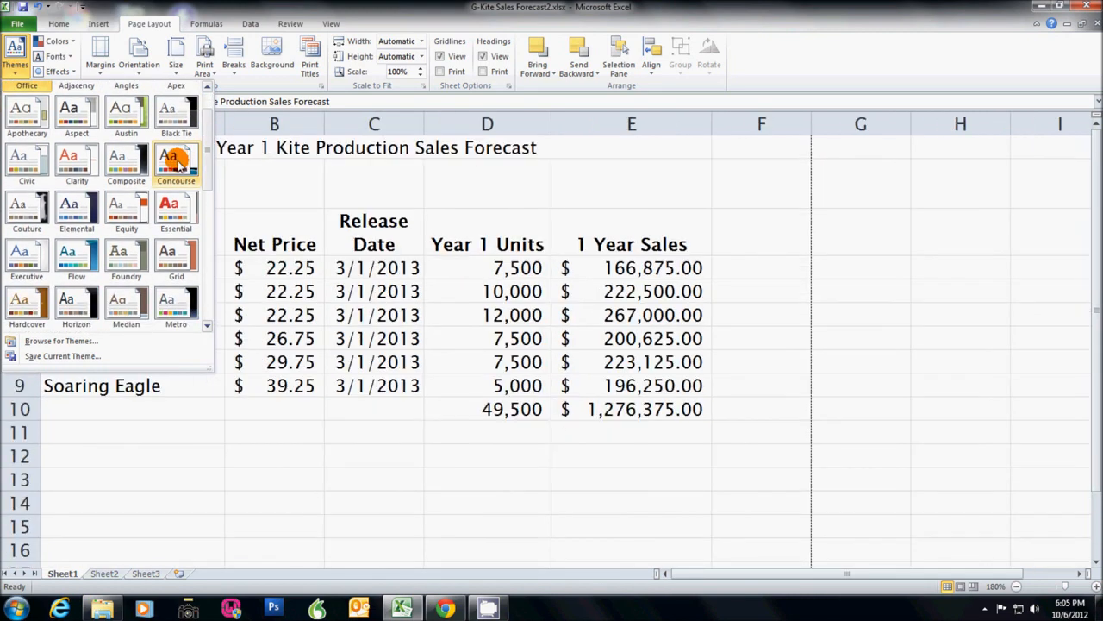
pyautogui.click(172, 161)
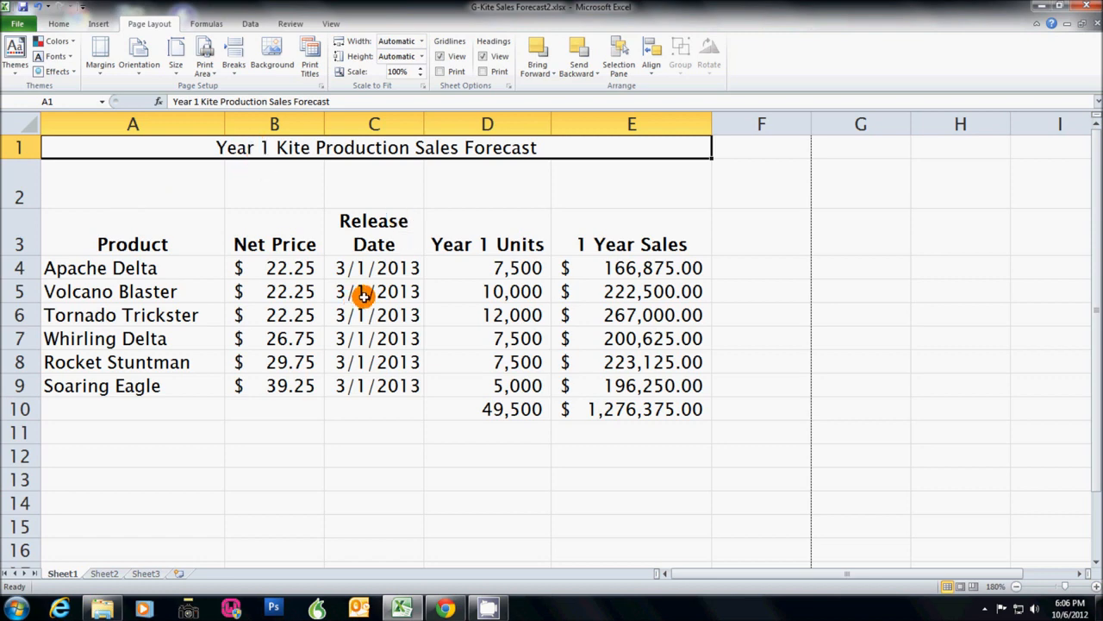
pyautogui.click(39, 7)
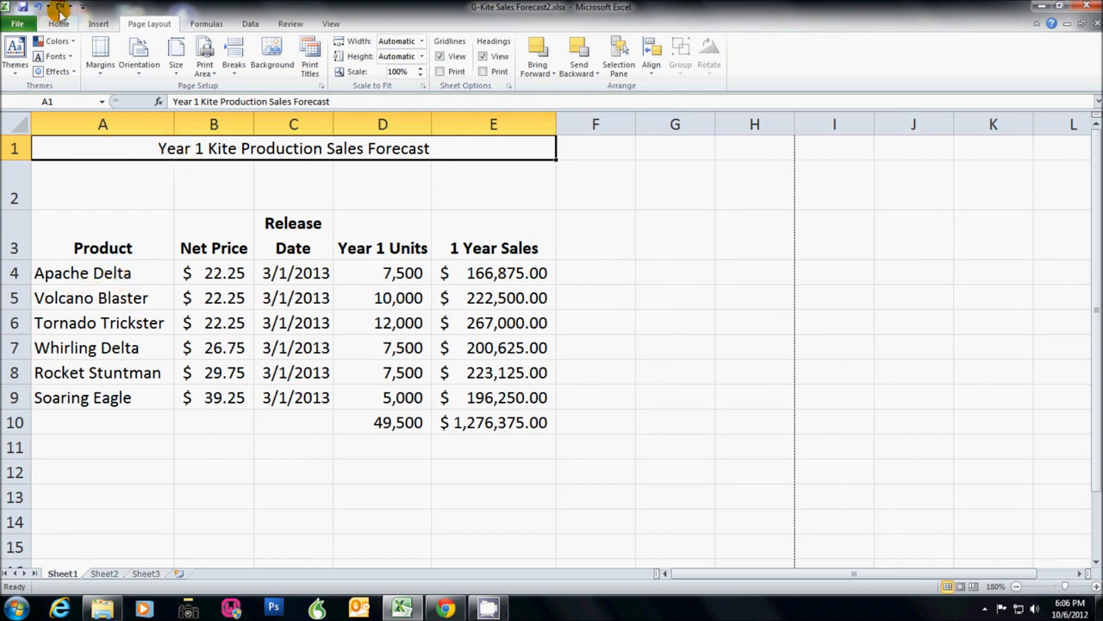
pyautogui.keyDown('ctrl'); pyautogui.scroll(3, 211, 241); pyautogui.keyUp('ctrl')
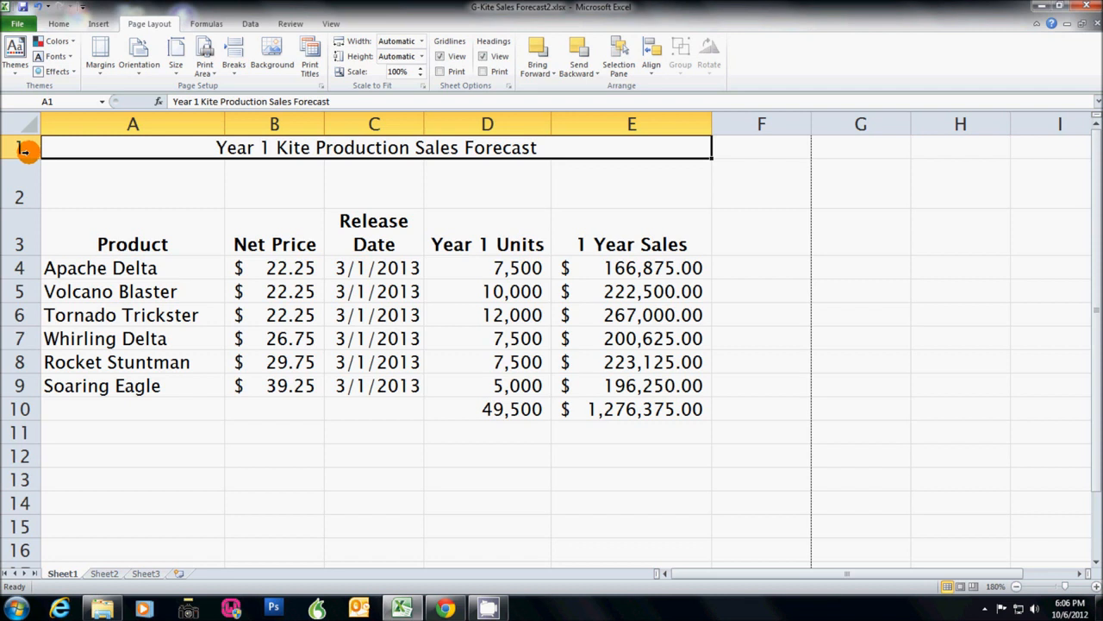
# - Apply All Borders to the range A1:E10 and deselect the table
pyautogui.click(56, 24)
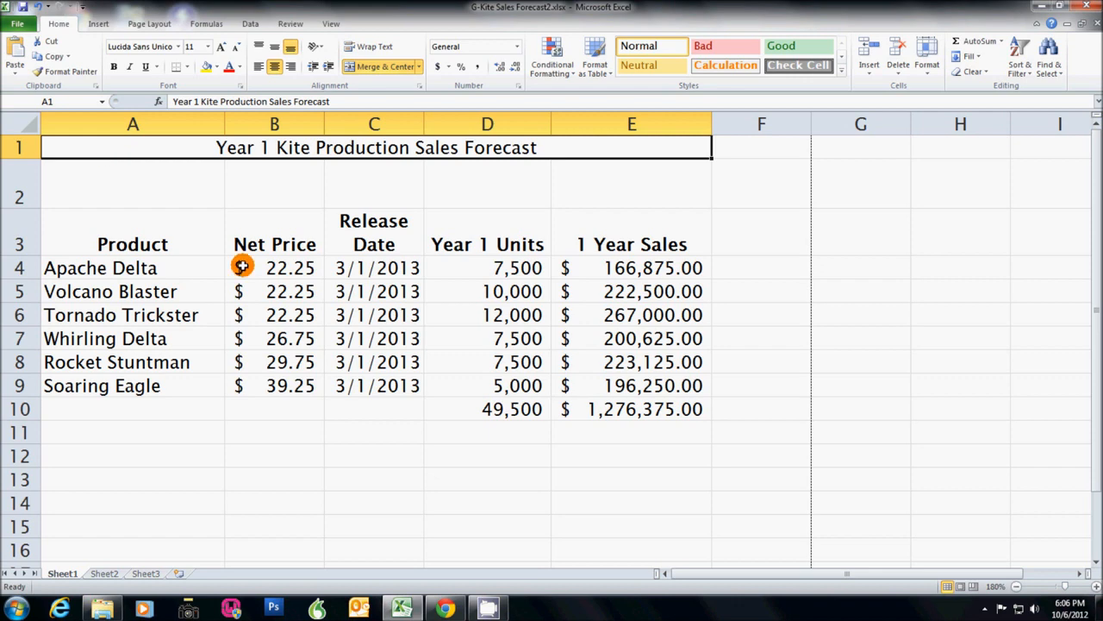
pyautogui.keyDown('shift'); pyautogui.click(662, 409); pyautogui.keyUp('shift')
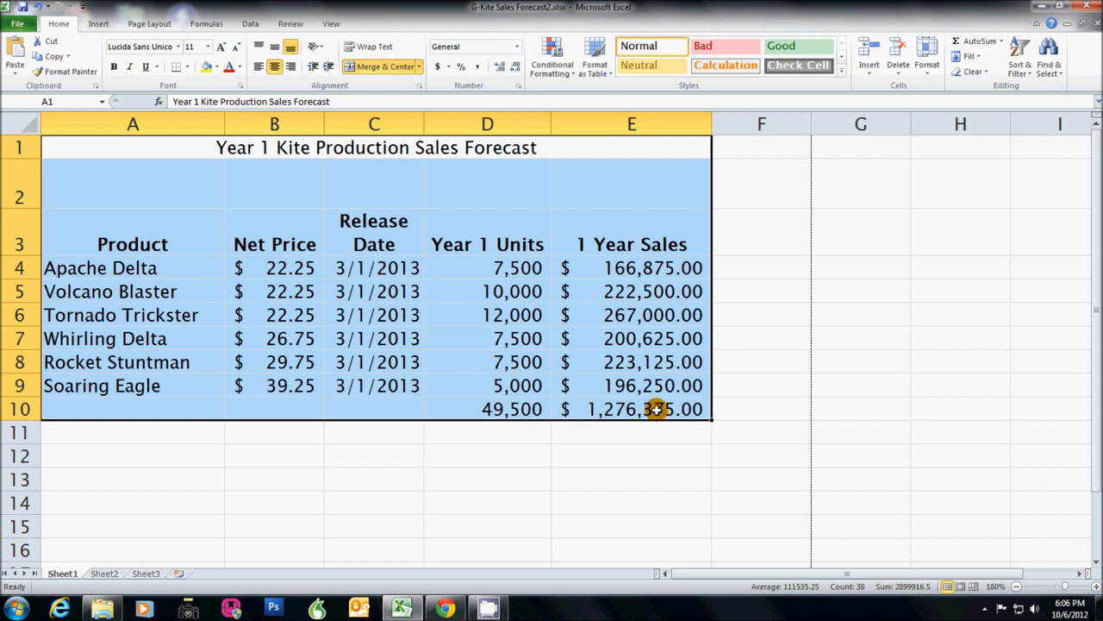
pyautogui.click(189, 69)
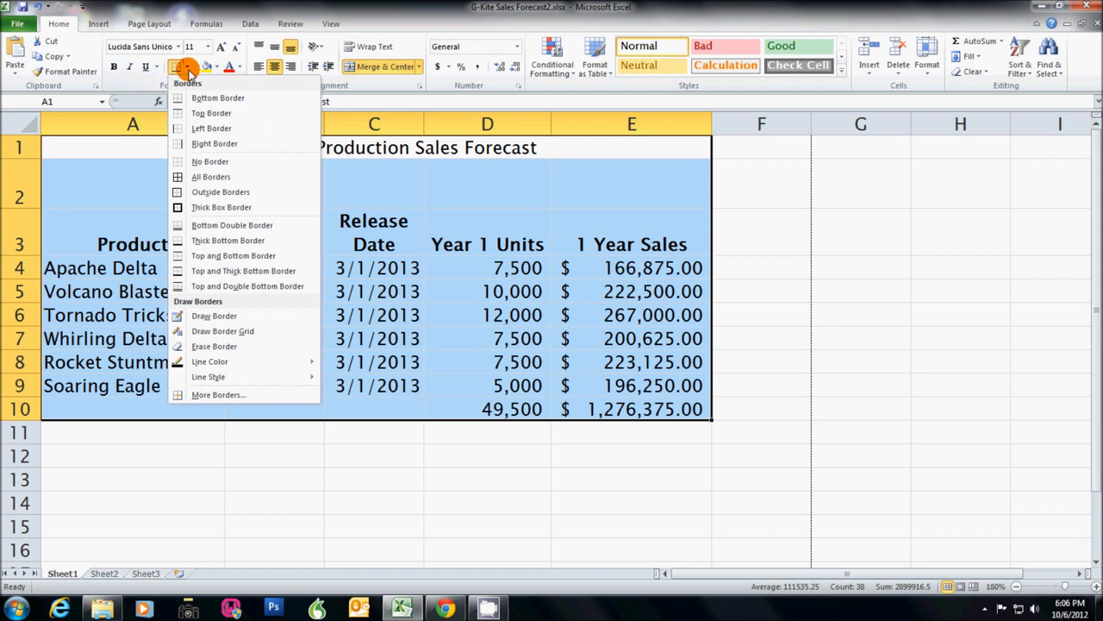
pyautogui.click(215, 178)
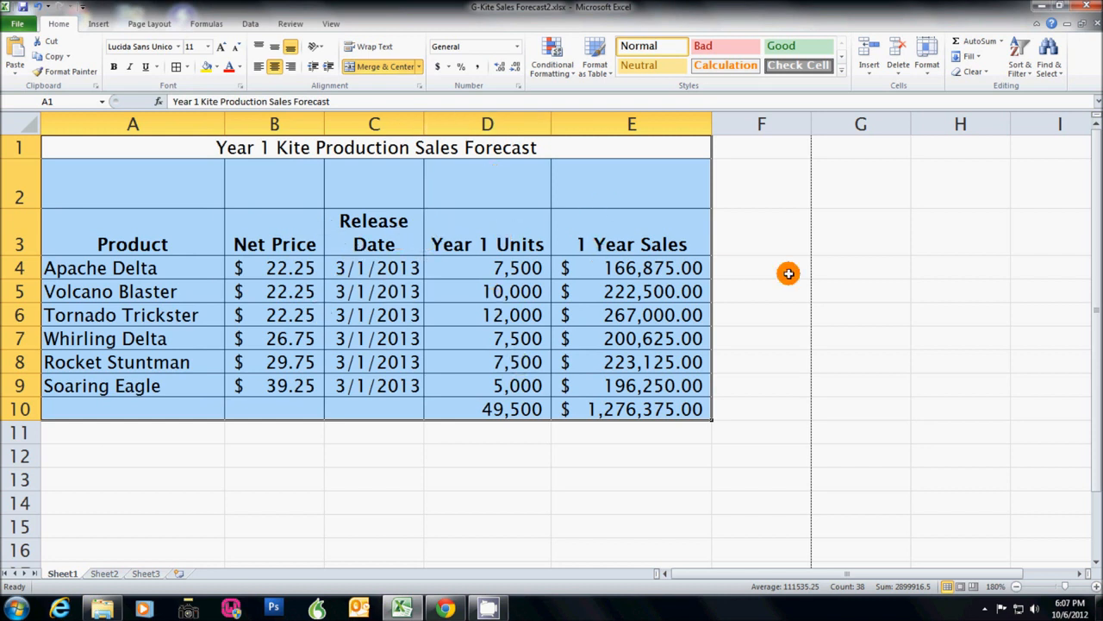
pyautogui.click(747, 273)
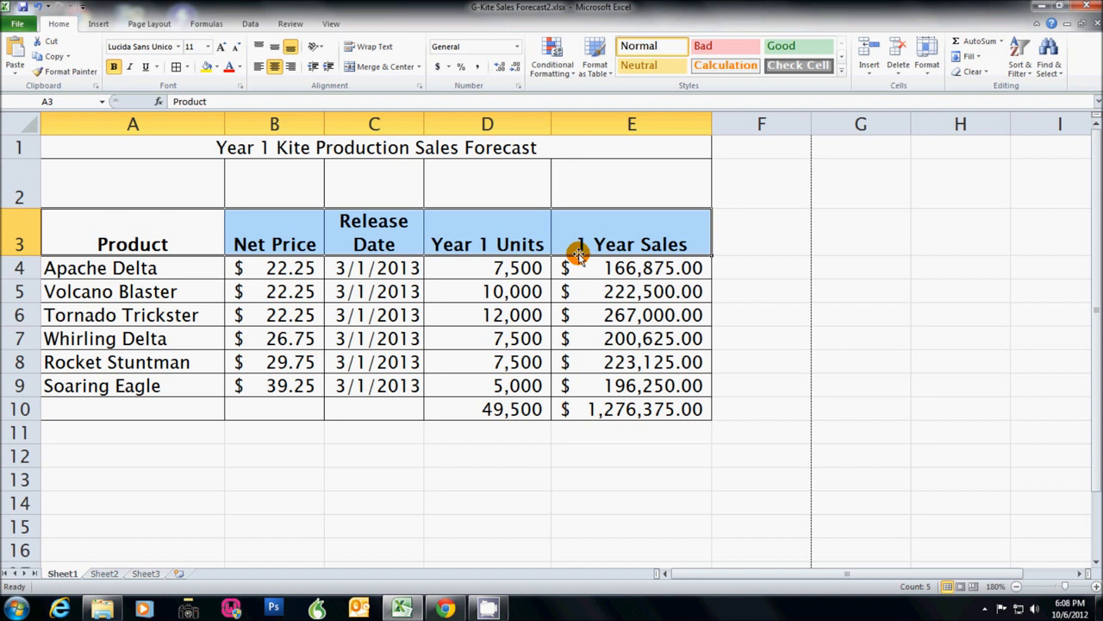
# - Fill the column headings in A3:E3 with Light Turquoise, Background 2, and deselect them
pyautogui.click(215, 67)
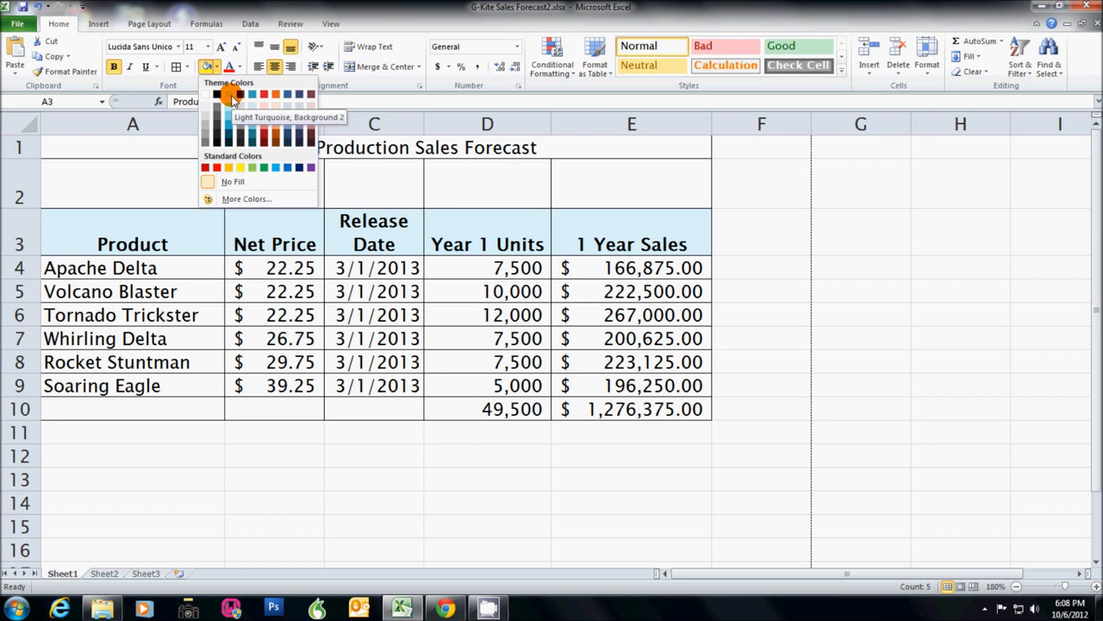
pyautogui.click(232, 97)
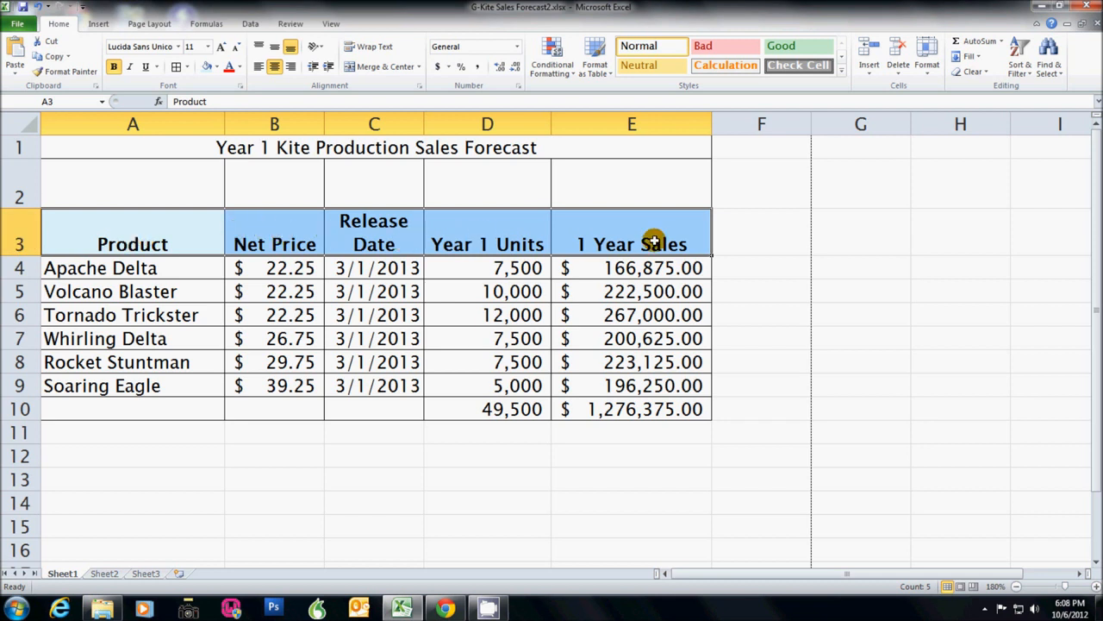
pyautogui.click(702, 239)
pyautogui.click(719, 239)
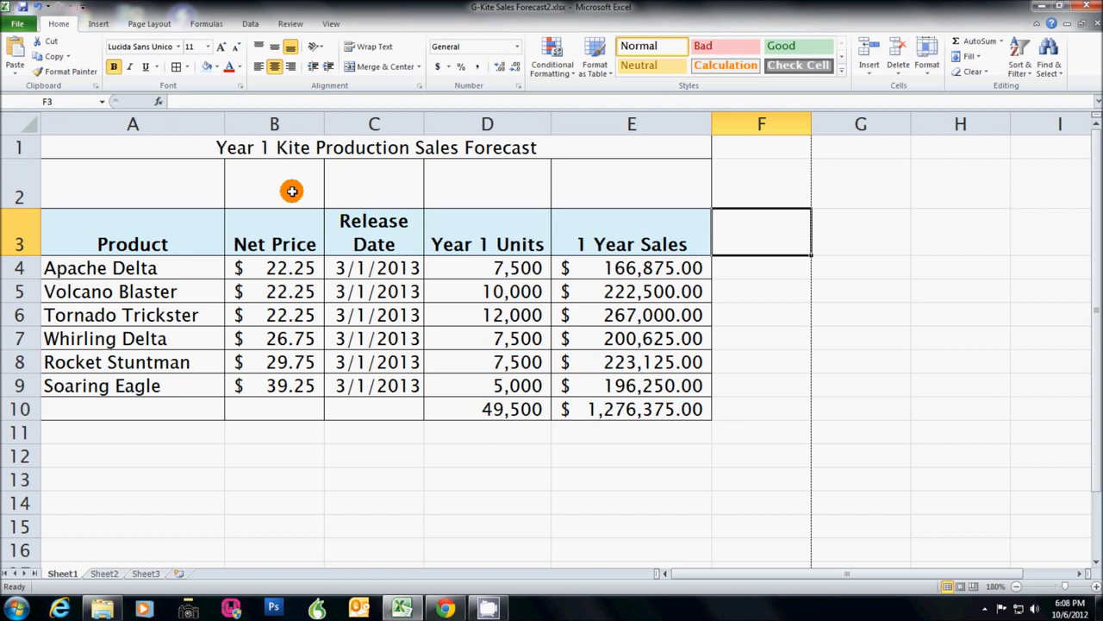
# - Select the merged title cell "Year 1 Kite Production Sales Forecast" in row 1
pyautogui.click(129, 151)
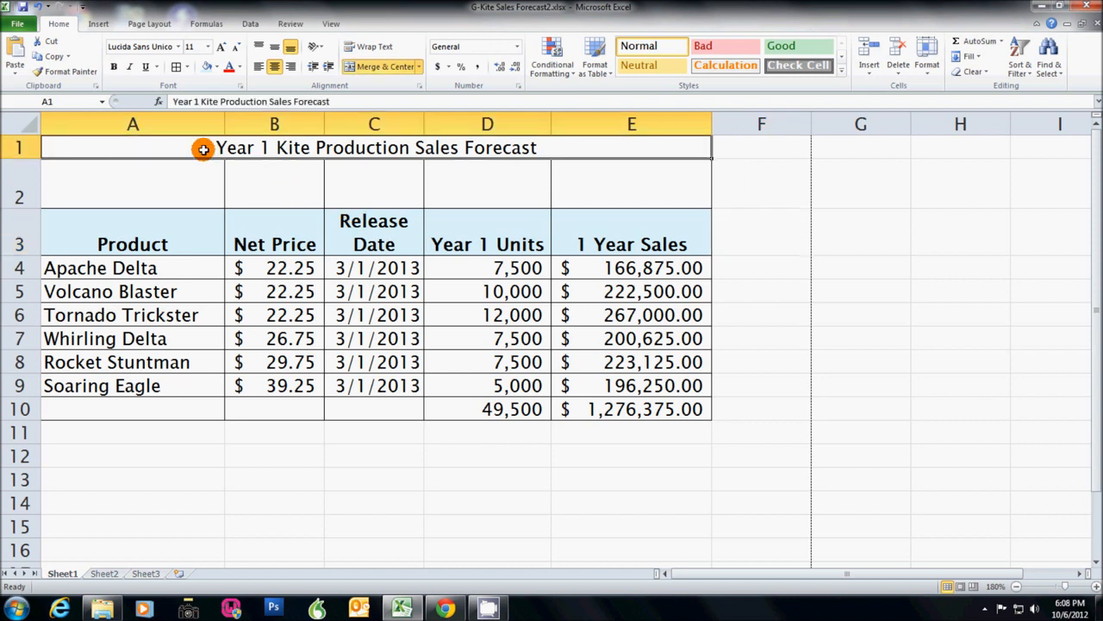